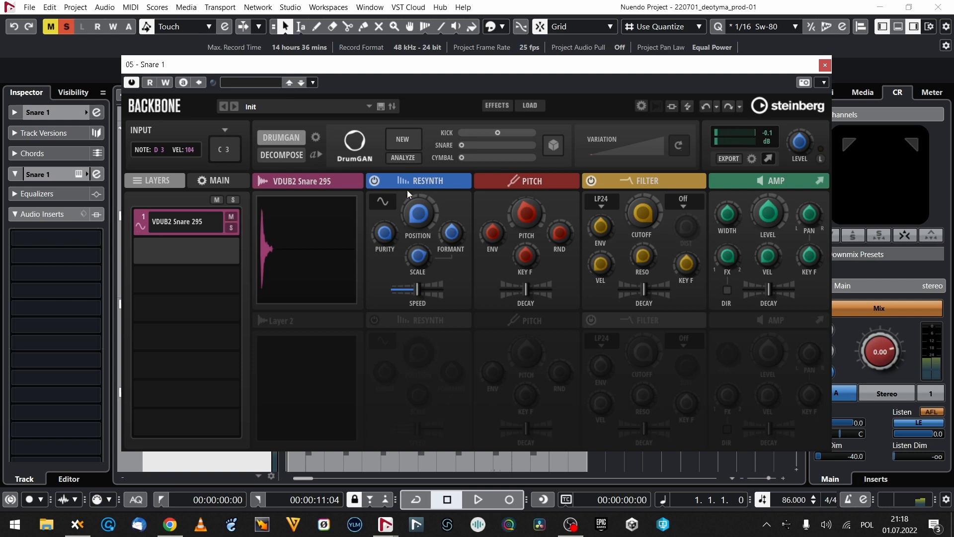
# Lower the Resynth Purity of Snare 1 to about -10 and slightly reduce its Speed.
pyautogui.keyDown('ctrl'); pyautogui.click(387, 232); pyautogui.keyUp('ctrl')
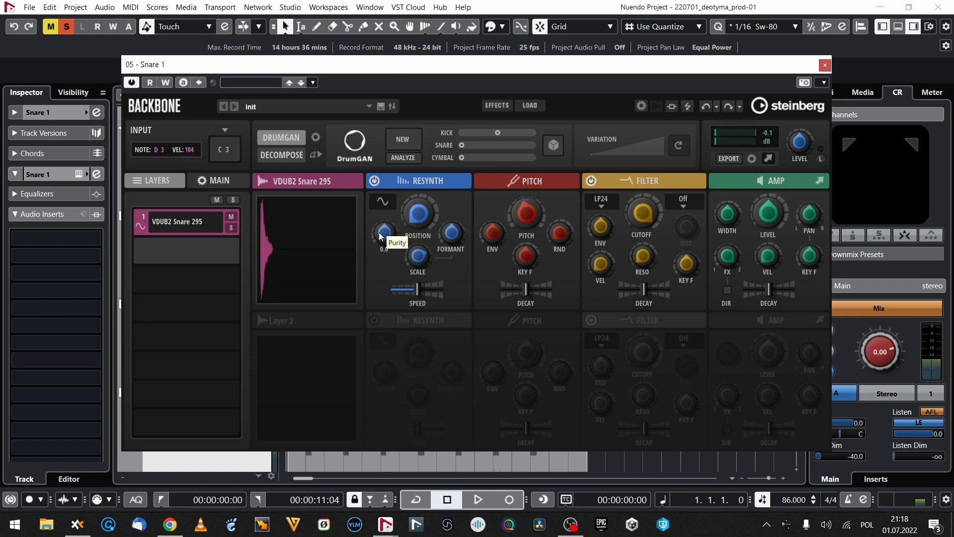
pyautogui.moveTo(383, 242); pyautogui.dragTo(393, 256)
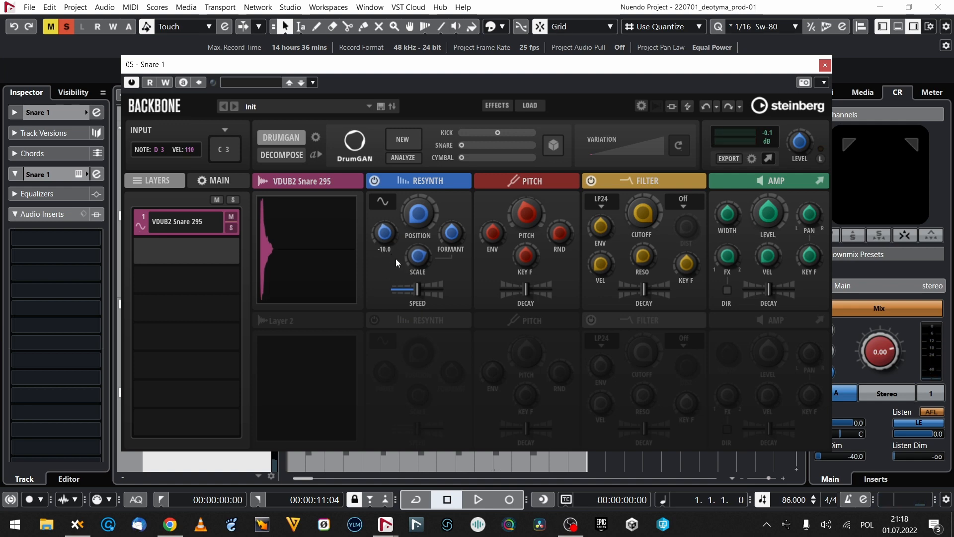
pyautogui.moveTo(419, 292); pyautogui.dragTo(414, 294)
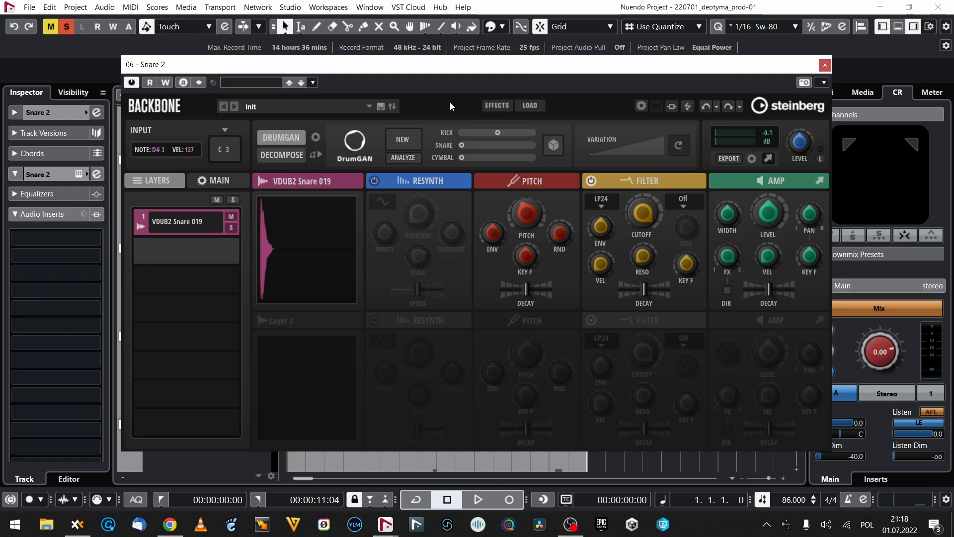
# Decompose the Snare 2 sample with Duration 27.5, soloing the tonal and noise parts while prelistening, and apply the split into two layers.
pyautogui.click(288, 158)
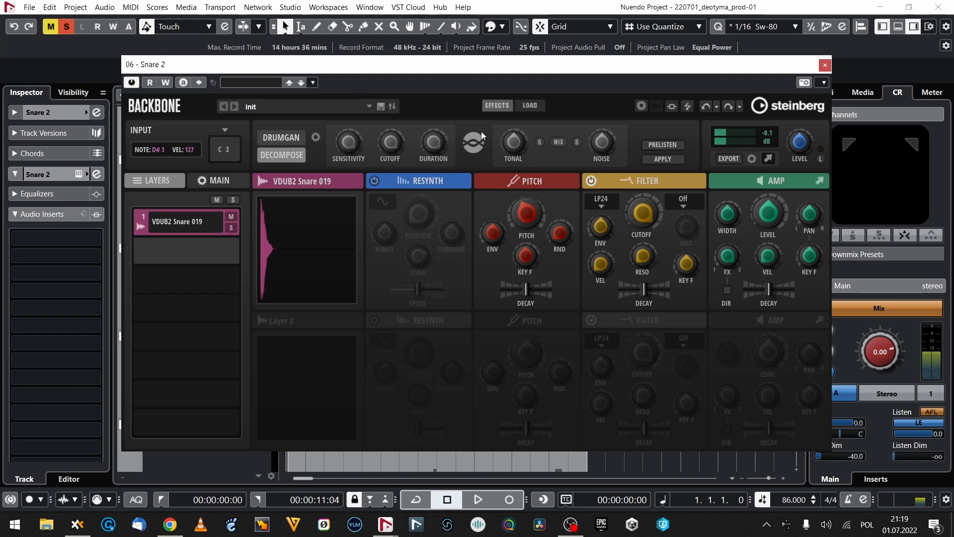
pyautogui.click(662, 145)
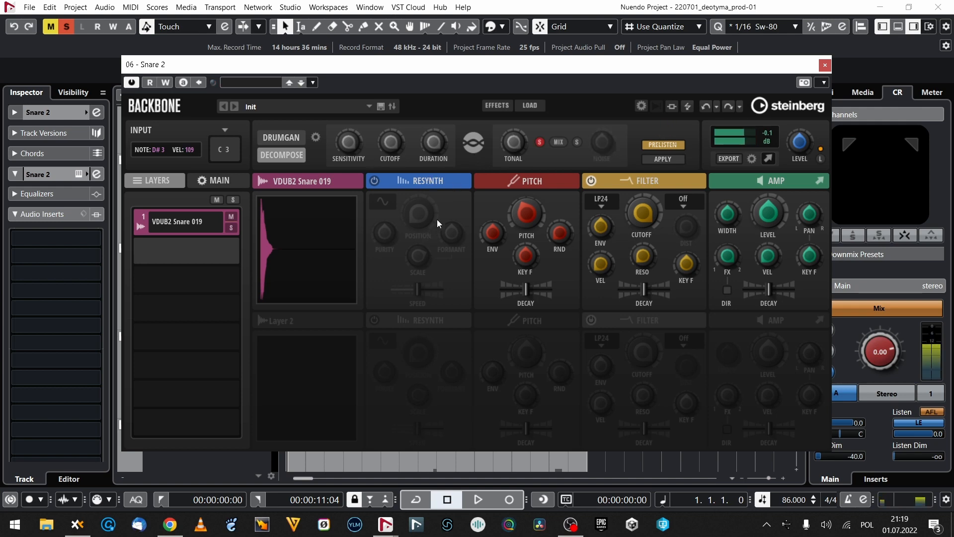
pyautogui.moveTo(437, 139); pyautogui.dragTo(432, 160)
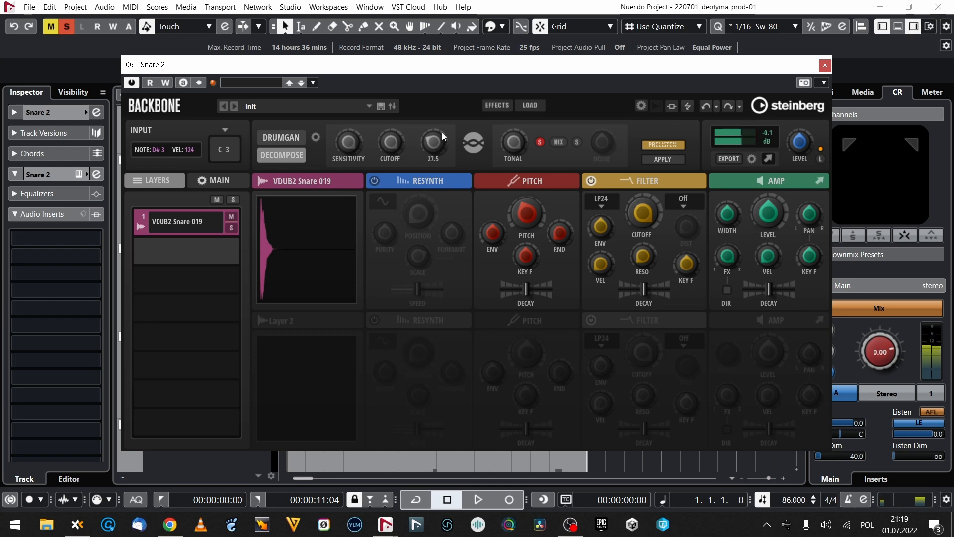
pyautogui.click(577, 142)
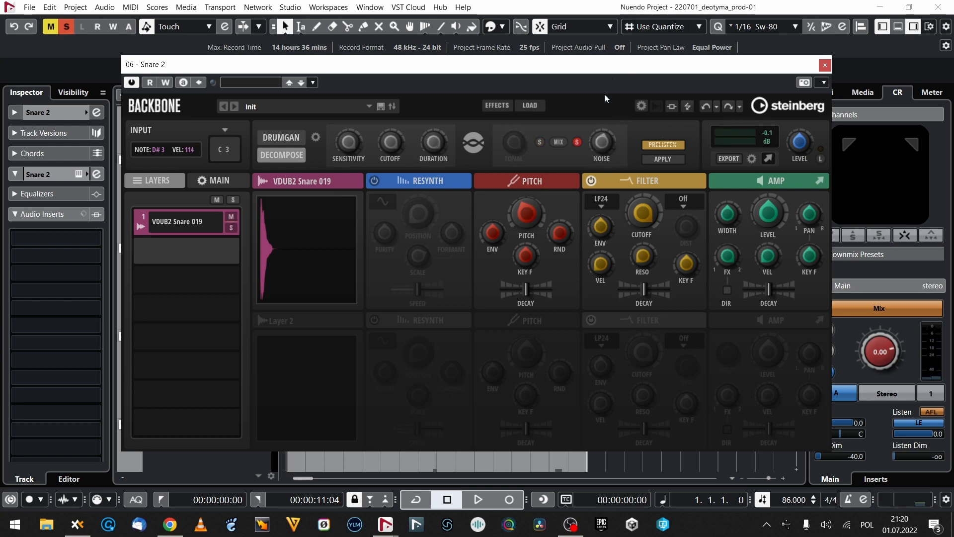
pyautogui.click(577, 142)
pyautogui.click(540, 143)
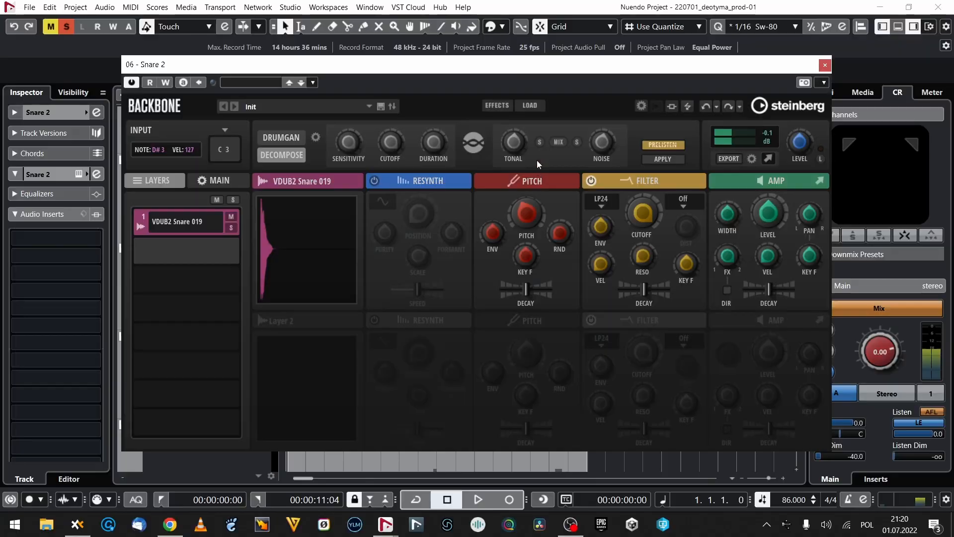
pyautogui.click(645, 158)
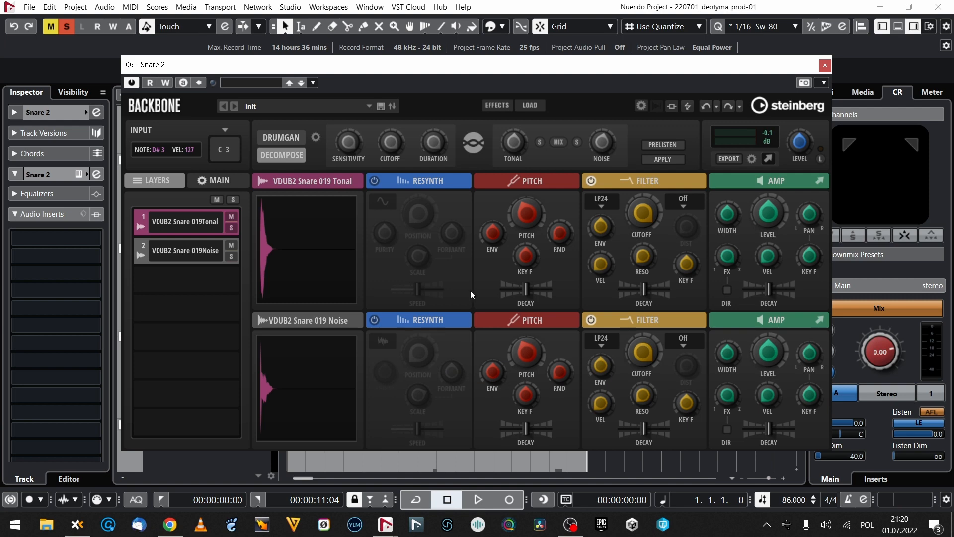
# Toggle the tonal layer's mute in Snare 2, slightly lower the DrumGAN Snare amount, and generate a variation.
pyautogui.click(231, 217)
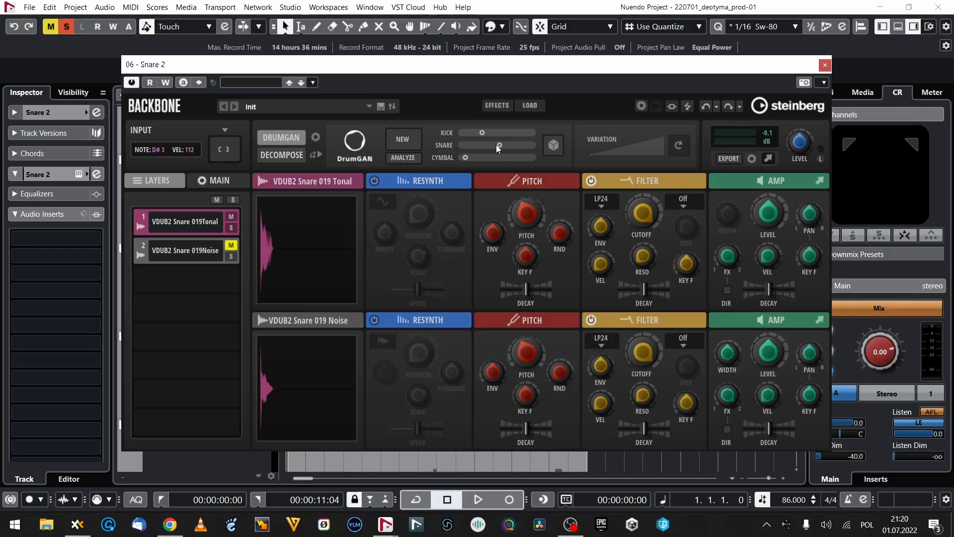
pyautogui.moveTo(499, 145)
pyautogui.mouseDown()
pyautogui.moveTo(482, 143)
pyautogui.moveTo(497, 145)
pyautogui.mouseUp()
pyautogui.click(677, 153)
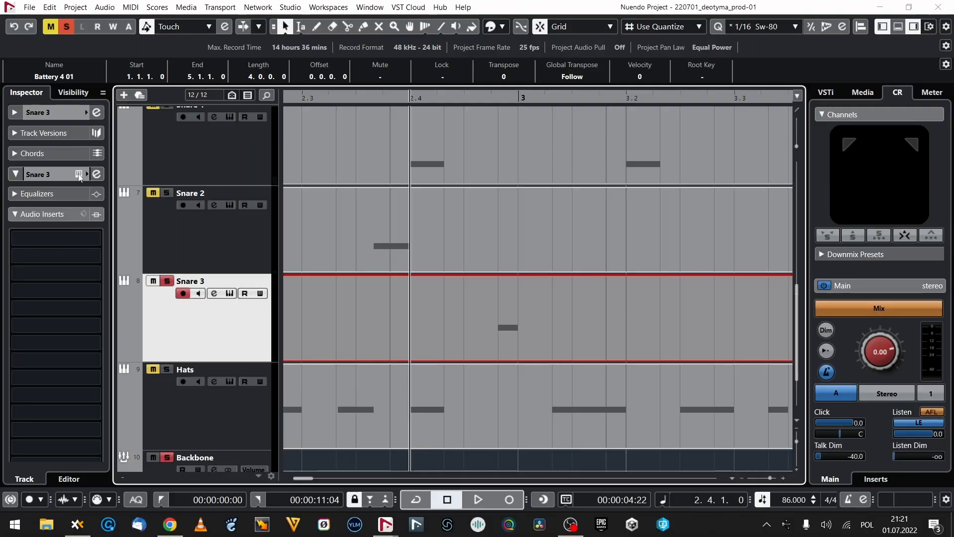
# Open the Snare 3 instrument and compare its tonal and noise Resynth modes, ending on noise.
pyautogui.click(79, 174)
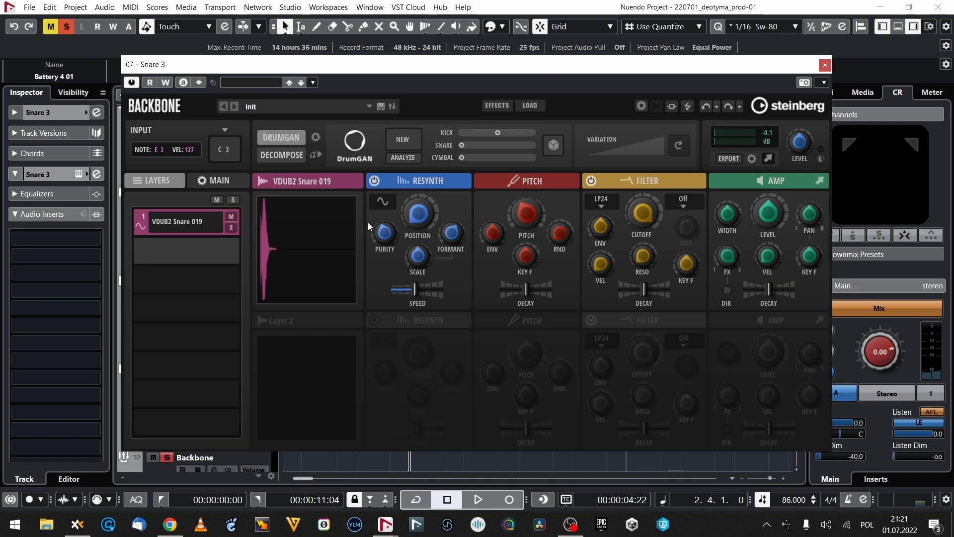
pyautogui.click(389, 202)
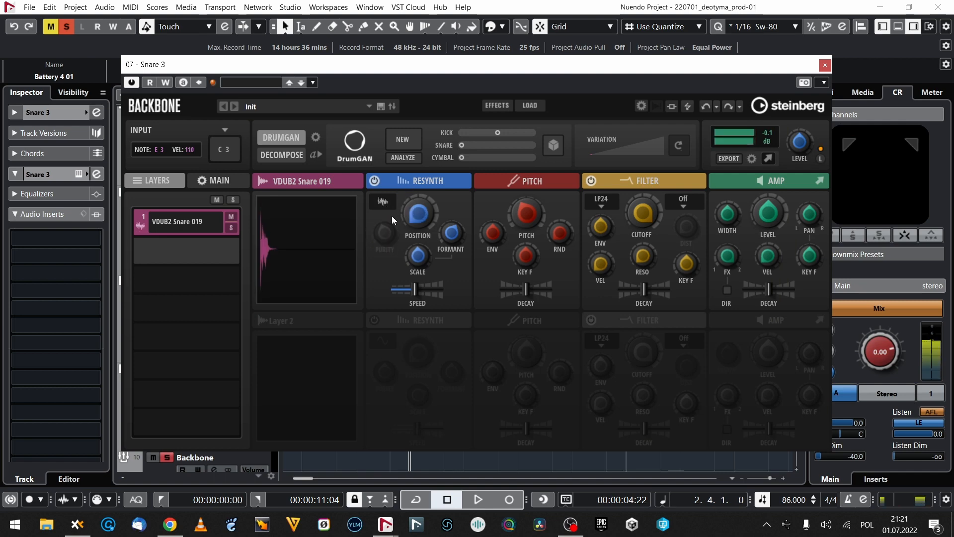
pyautogui.click(387, 208)
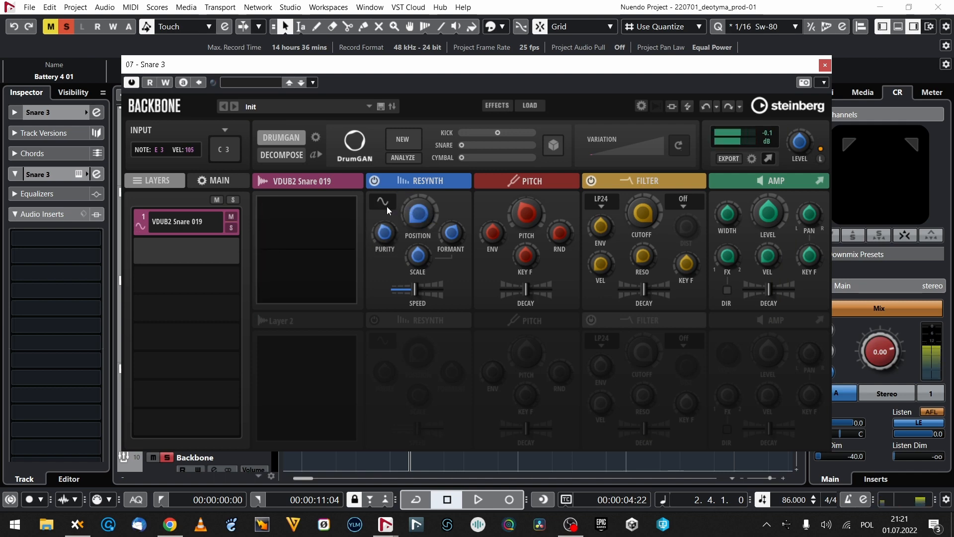
pyautogui.click(387, 206)
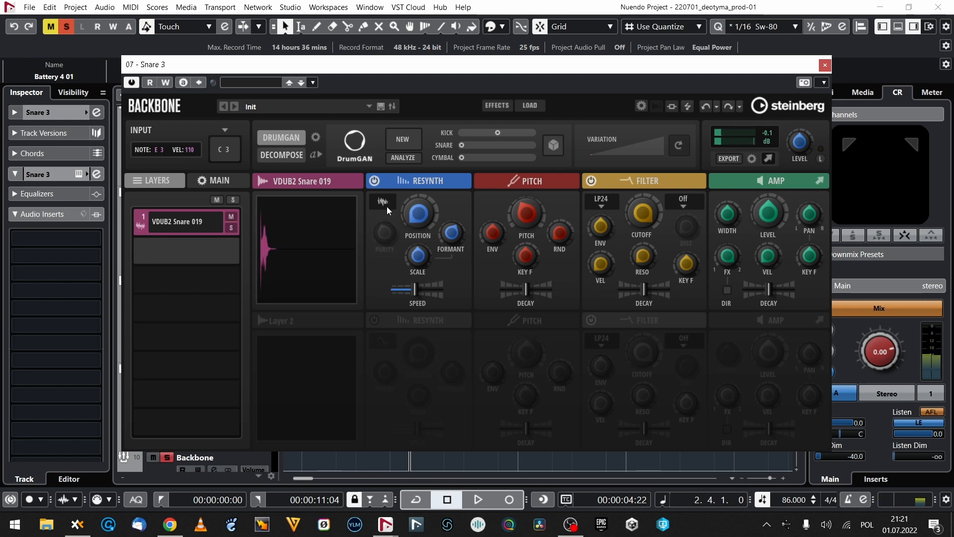
# Analyze the Snare 3 sample with DrumGAN, set a medium Variation amount, and generate new variations.
pyautogui.click(287, 159)
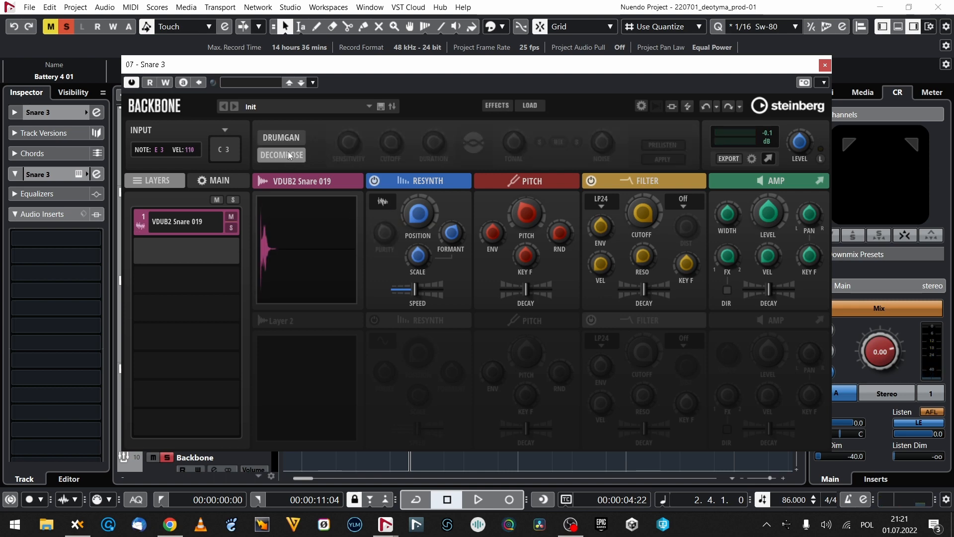
pyautogui.click(291, 141)
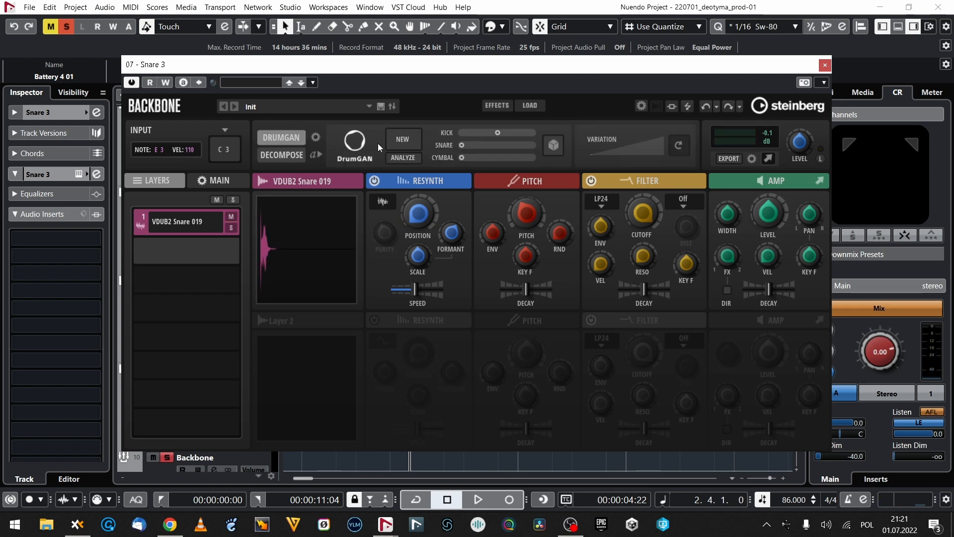
pyautogui.click(415, 158)
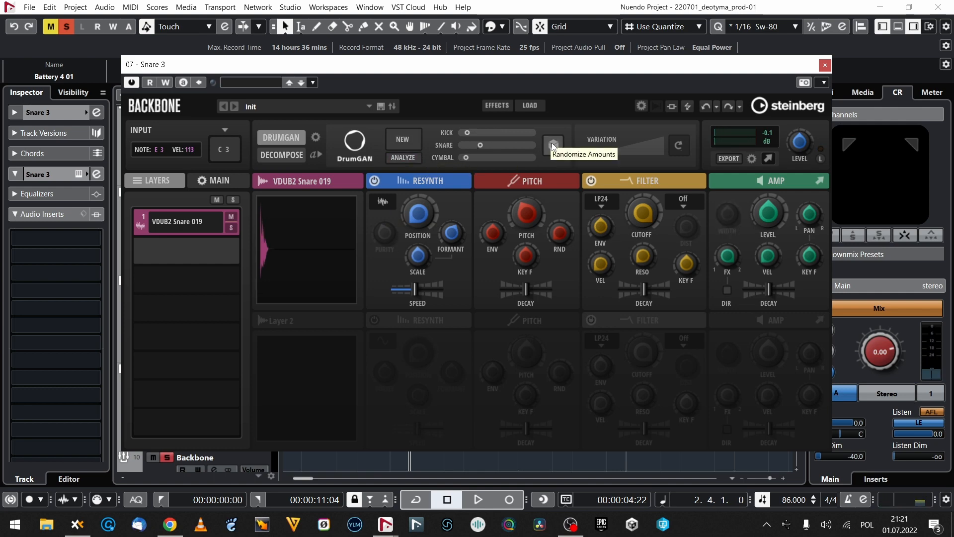
pyautogui.click(624, 152)
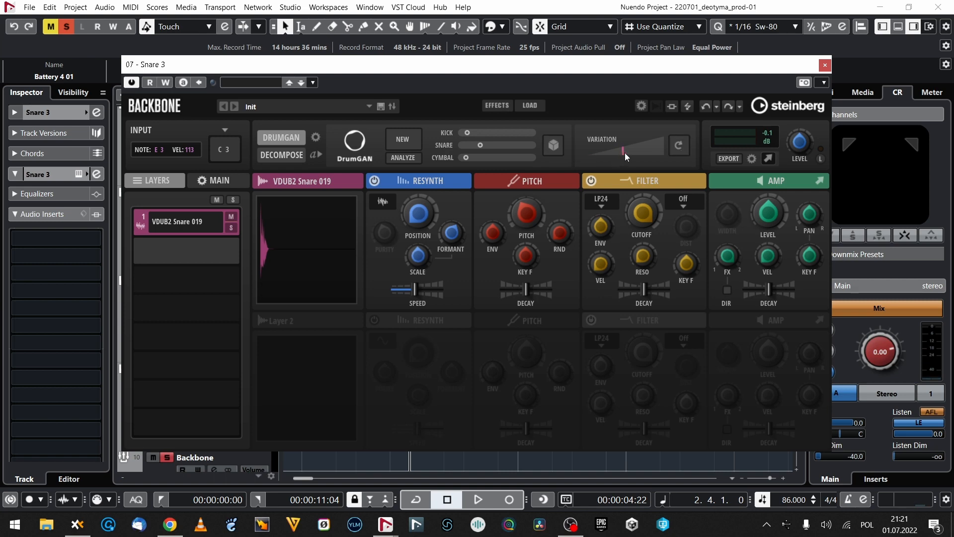
pyautogui.click(675, 144)
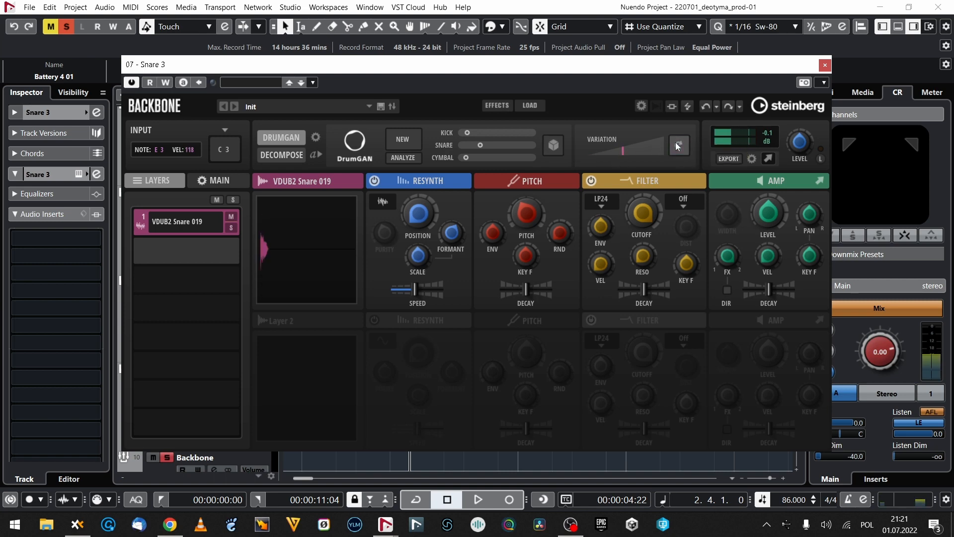
pyautogui.click(677, 146)
# Compare the new Snare 3 variation in tonal and noise Resynth modes, ending on tonal.
pyautogui.click(379, 201)
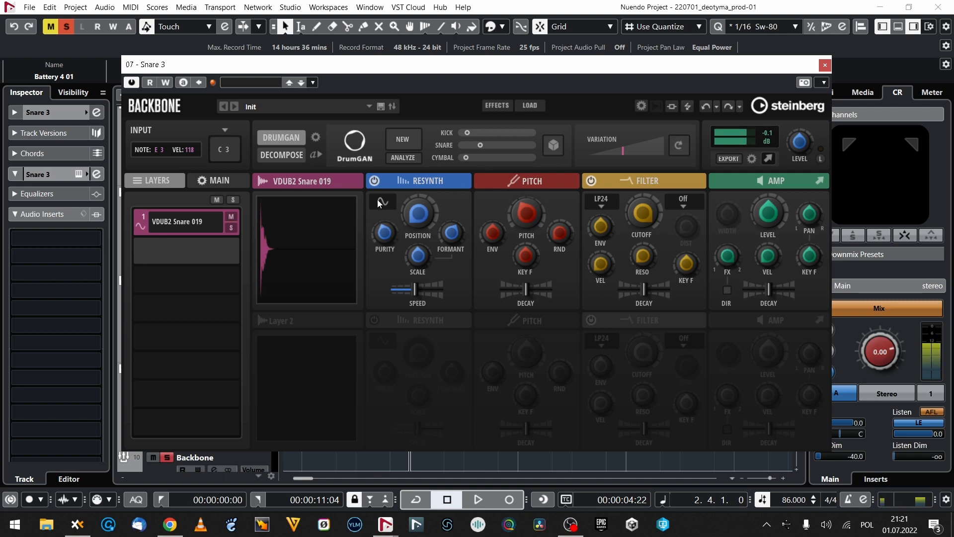
pyautogui.click(378, 199)
pyautogui.click(378, 200)
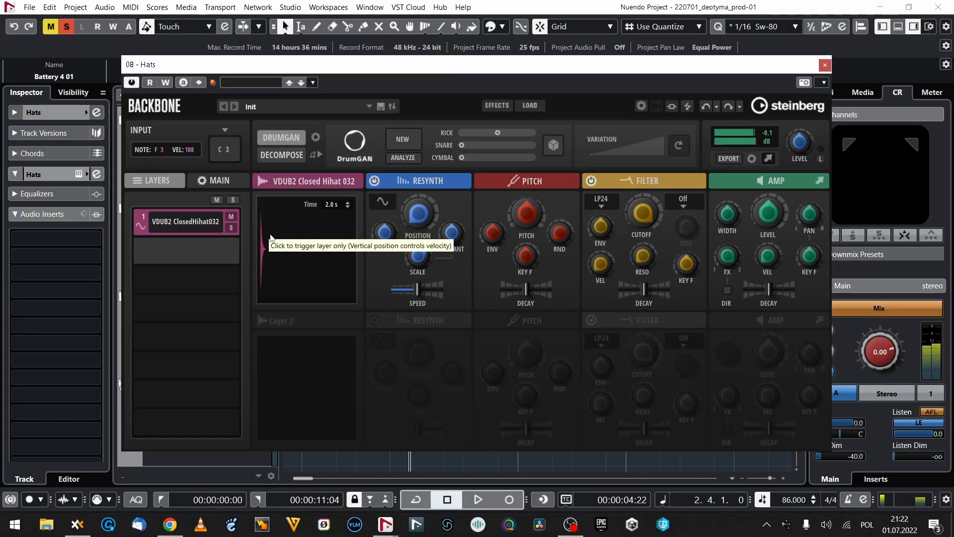
# Audition the closed hi-hat layer, switching its Resynth section off and back on.
pyautogui.click(273, 237)
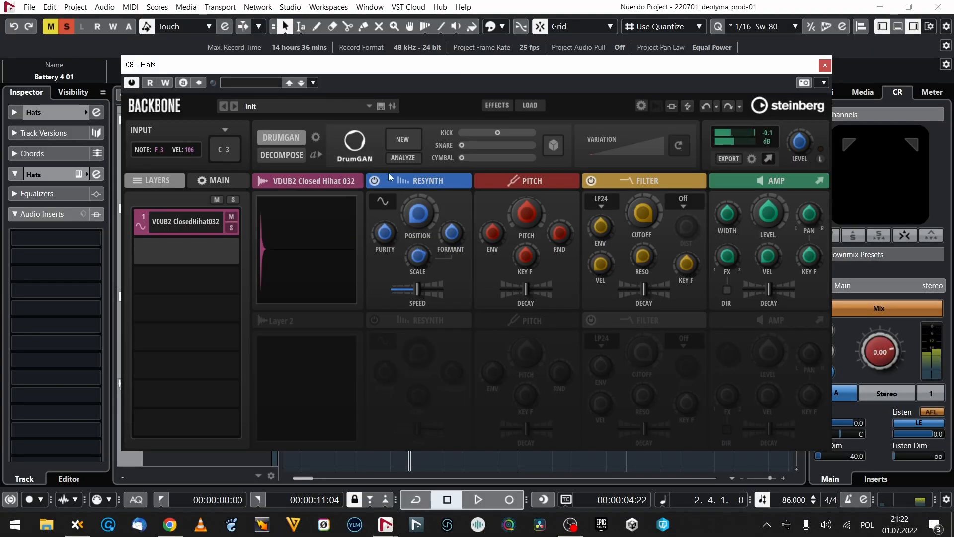
pyautogui.click(374, 189)
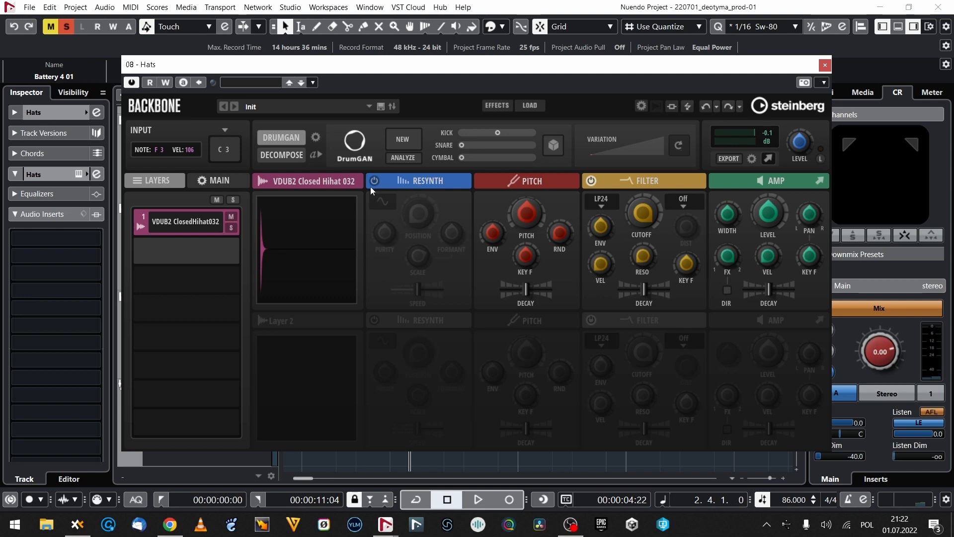
pyautogui.click(373, 187)
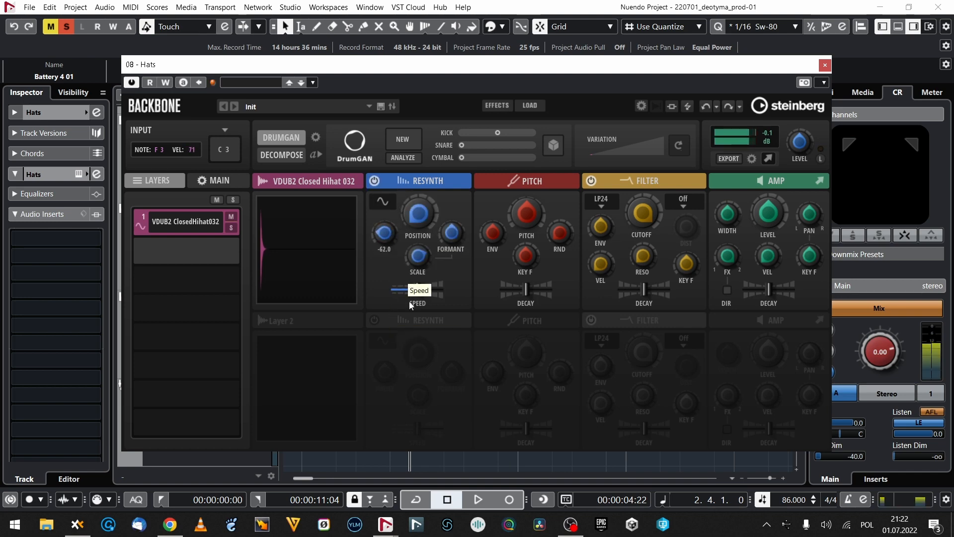
# Analyze the closed hi-hat sample with DrumGAN, raise the Variation amount past the middle, and generate several variations.
pyautogui.click(404, 158)
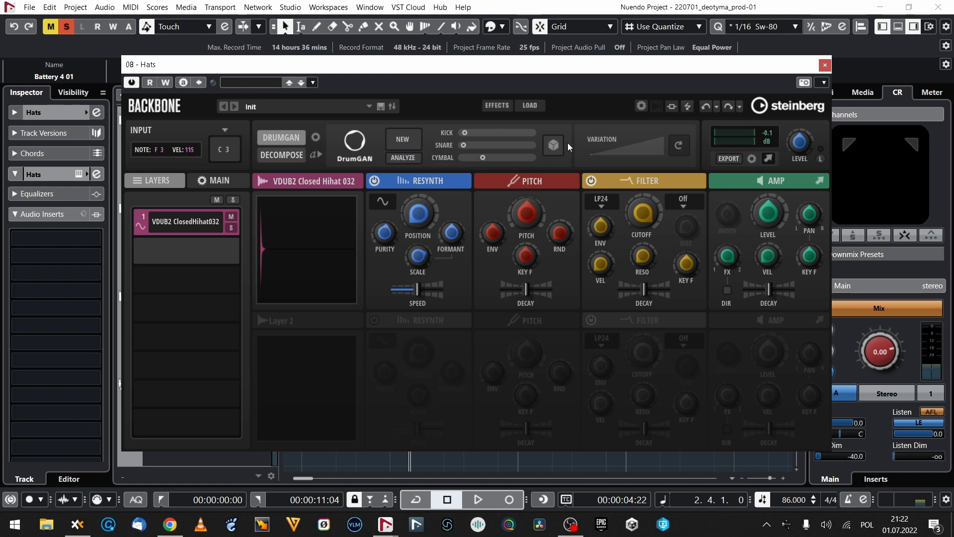
pyautogui.click(681, 146)
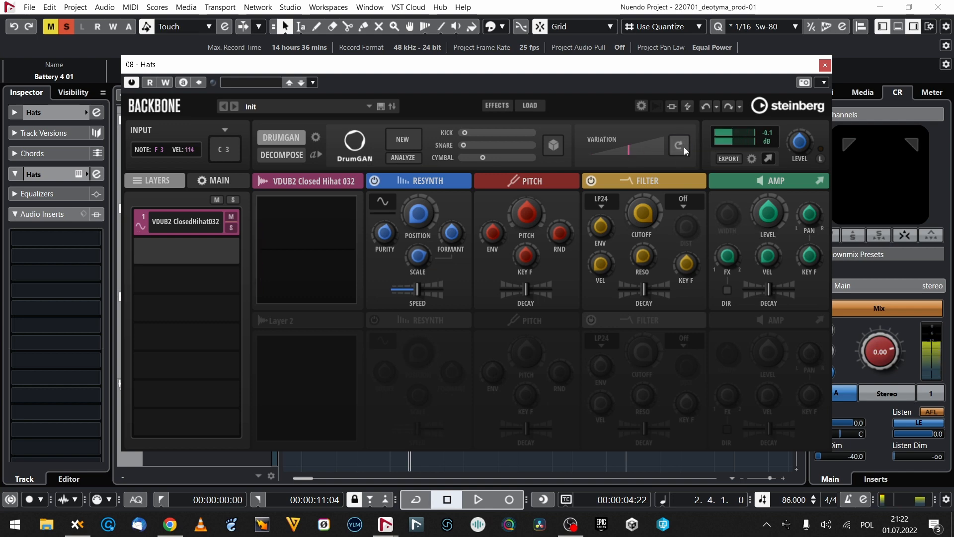
pyautogui.click(636, 149)
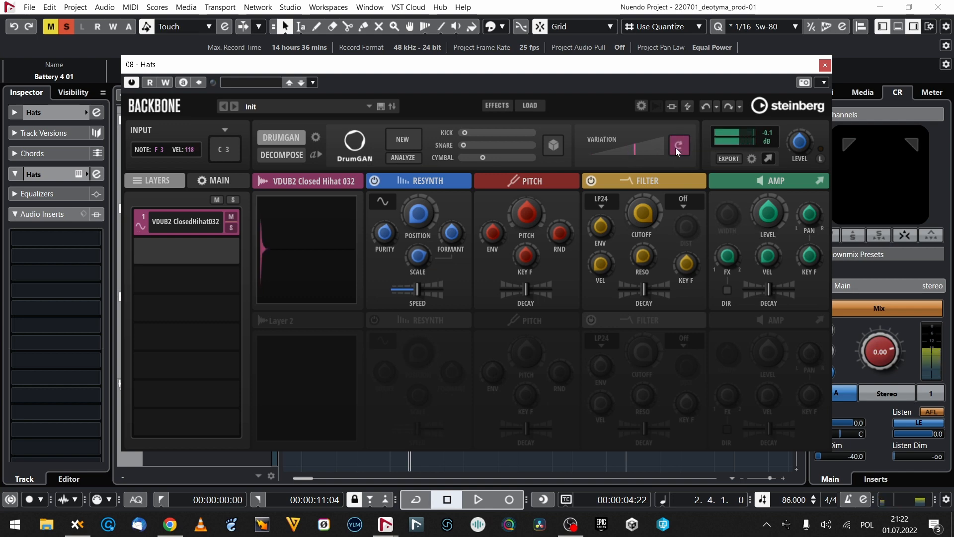
pyautogui.click(677, 148)
pyautogui.click(676, 147)
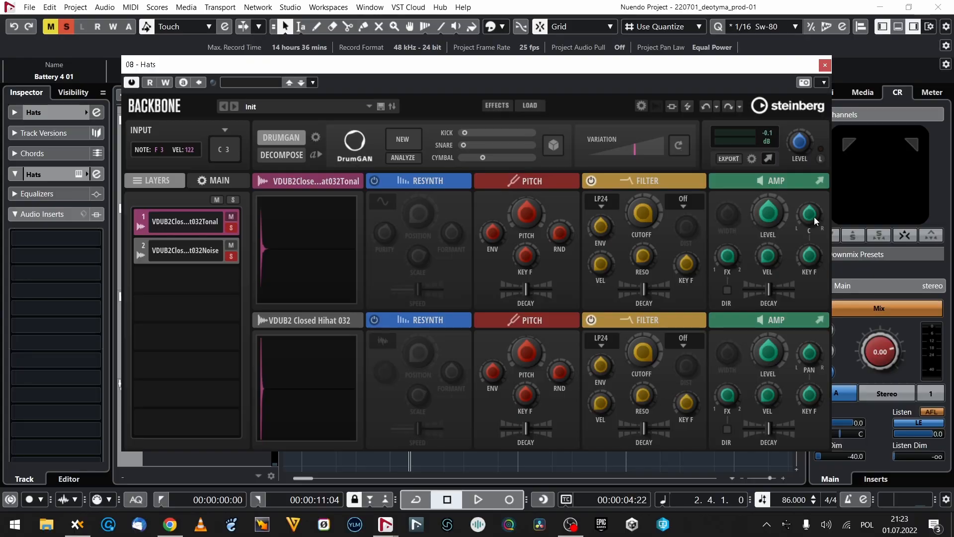
# Select the hi-hat's noise layer and reduce its Amp Level.
pyautogui.click(179, 250)
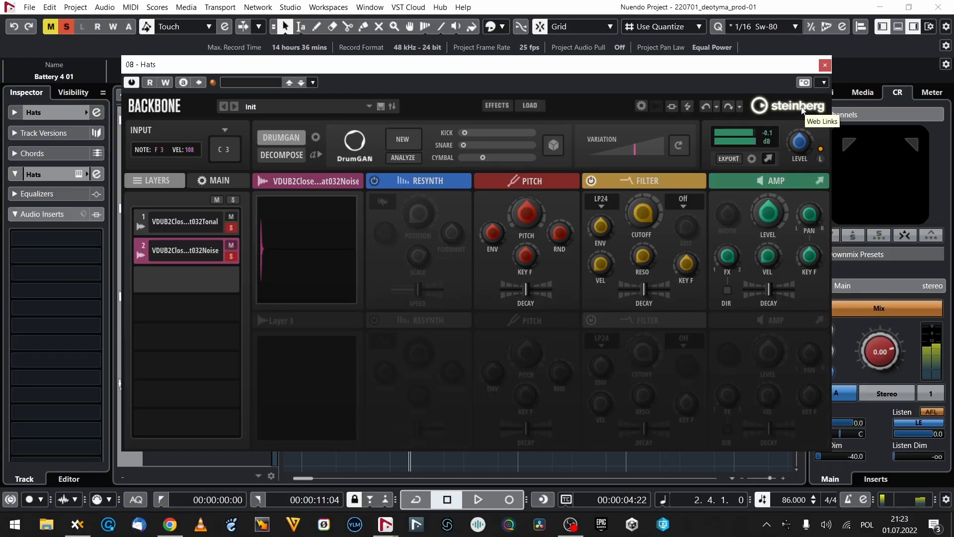
pyautogui.moveTo(768, 217); pyautogui.dragTo(768, 234)
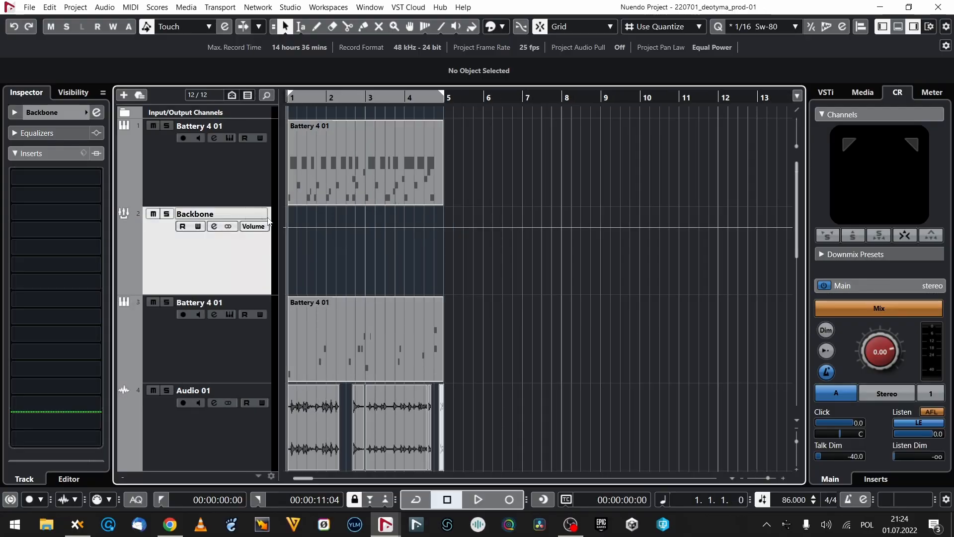
# Check the kit loaded in the second Battery 4 instrument, close its window, and select the lower Battery 4 01 track.
pyautogui.scroll(-3, 268, 221)
pyautogui.click(230, 243)
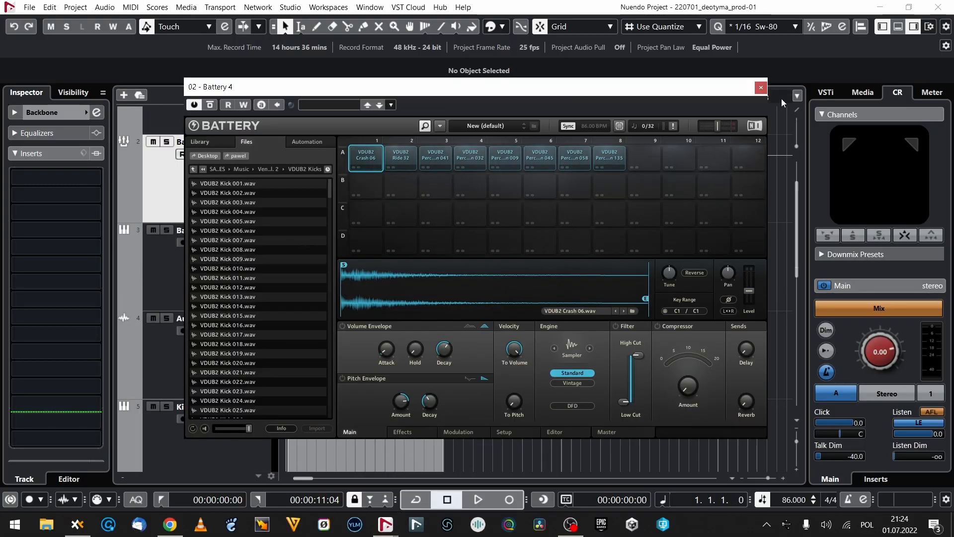
pyautogui.click(761, 88)
pyautogui.click(220, 275)
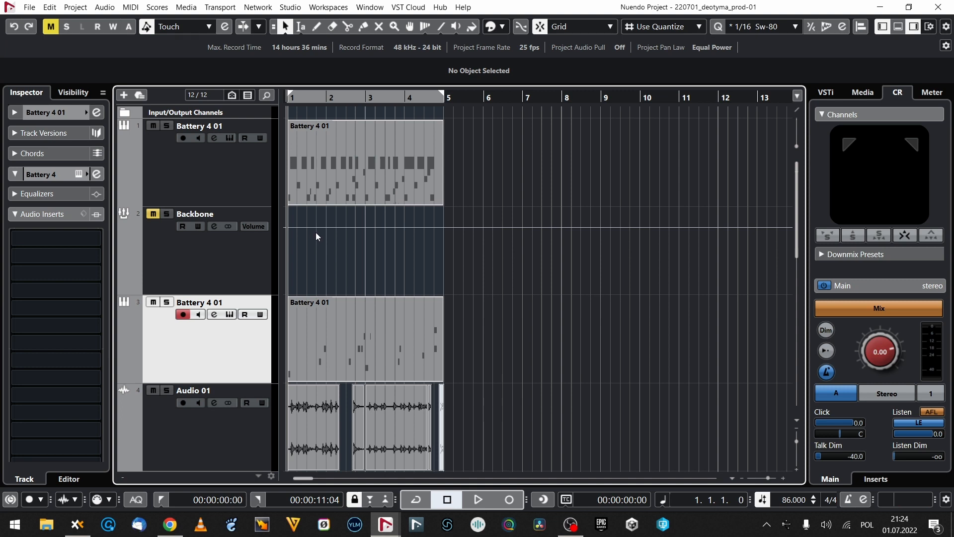
# Play the four-bar section in a loop, unmute the Backbone track, and mute the upper Battery 4 01 track.
pyautogui.press('space')
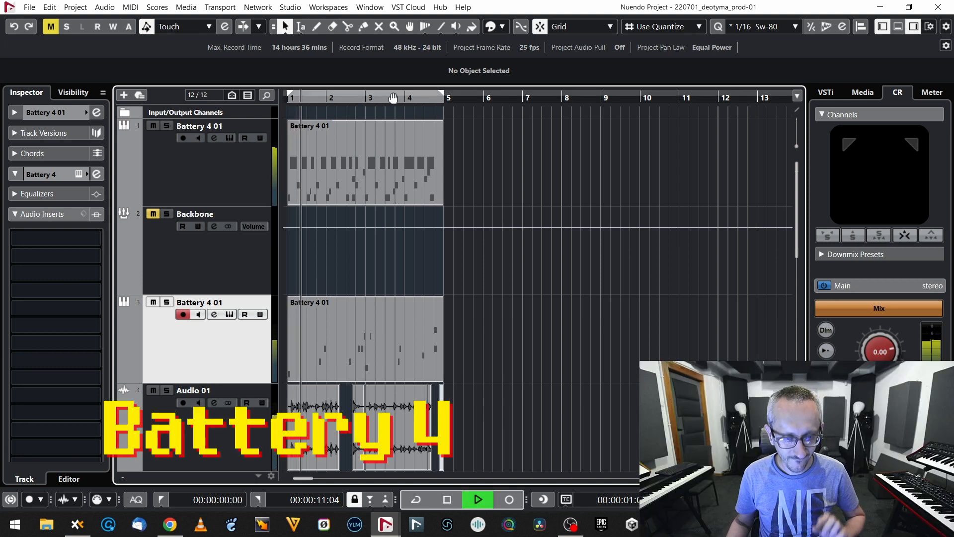
pyautogui.click(392, 97)
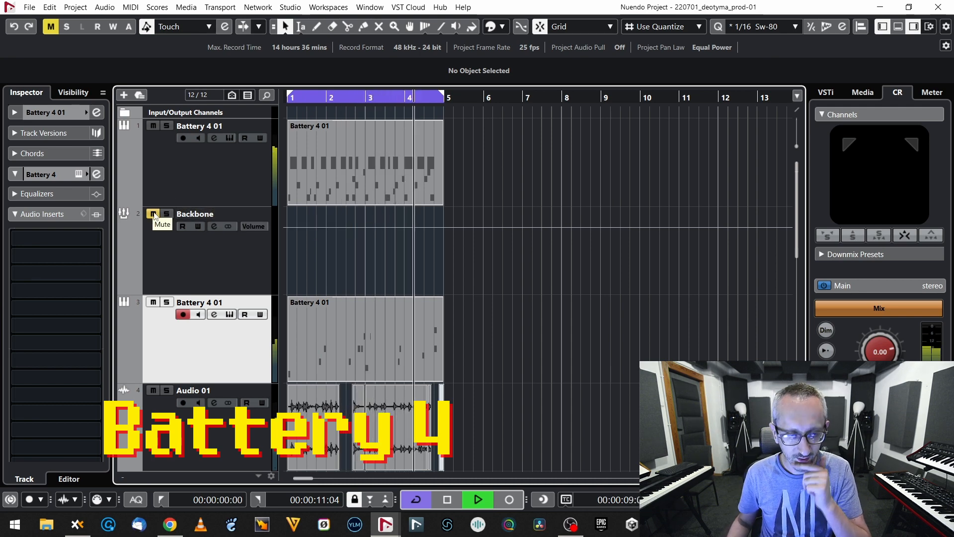
pyautogui.click(153, 215)
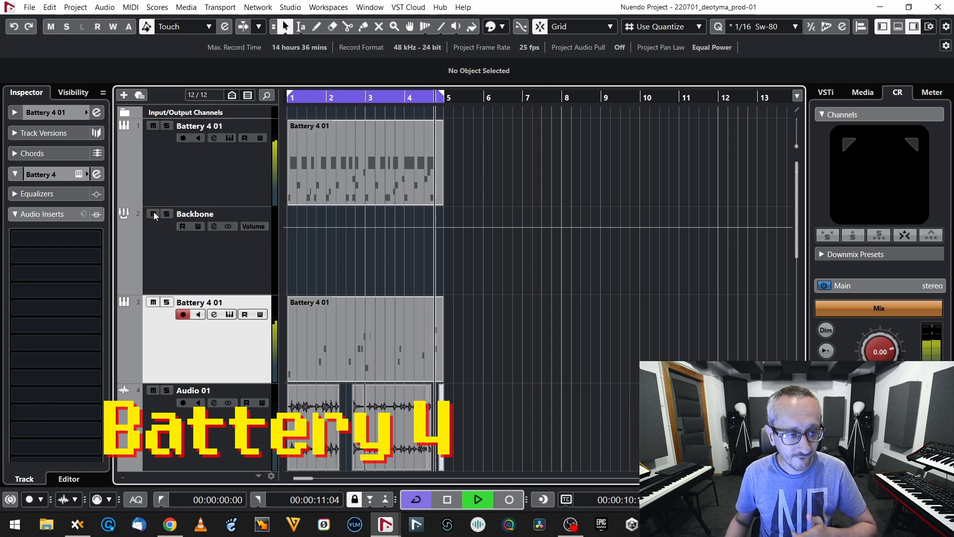
pyautogui.click(158, 128)
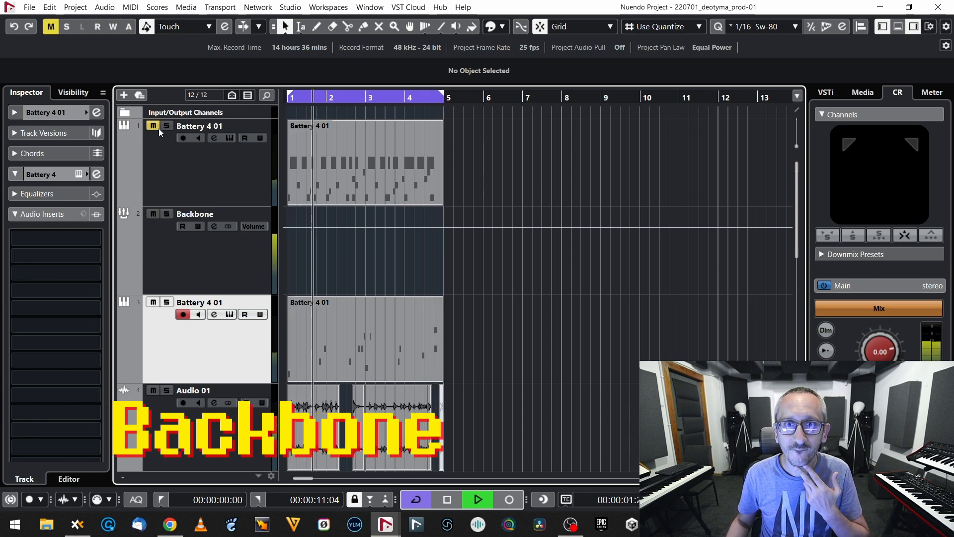